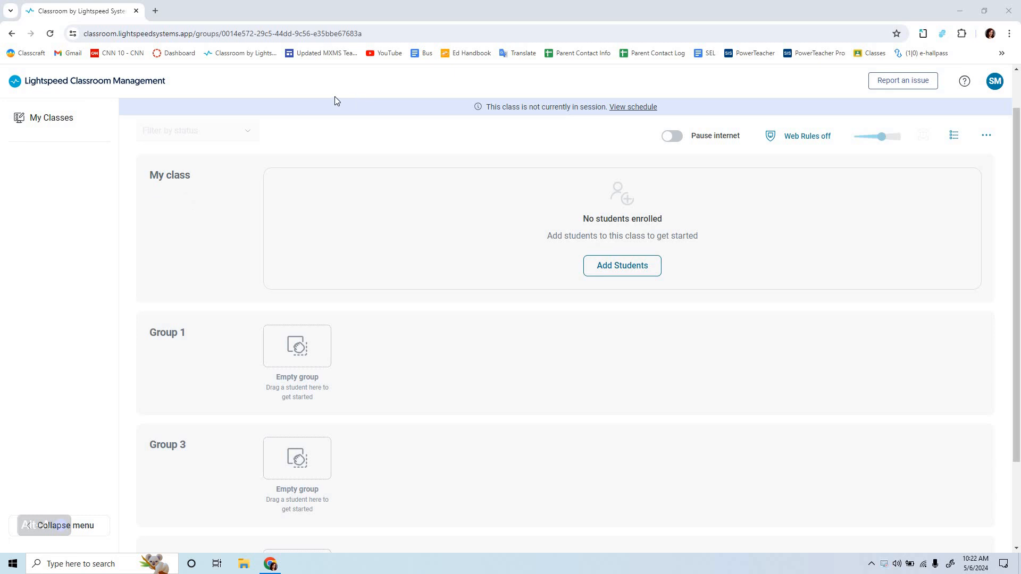
# Step: On the My Classes page, move the SS 5th Block card behind The Devil's Arithmetic and the SS 1st Block card into second place
pyautogui.click(76, 119)
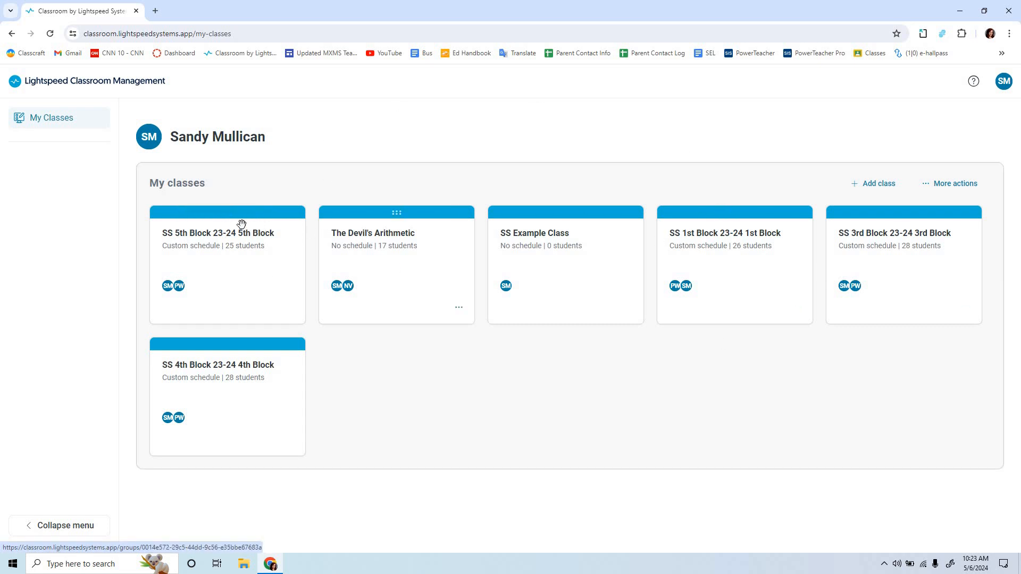
pyautogui.moveTo(234, 218); pyautogui.dragTo(404, 367)
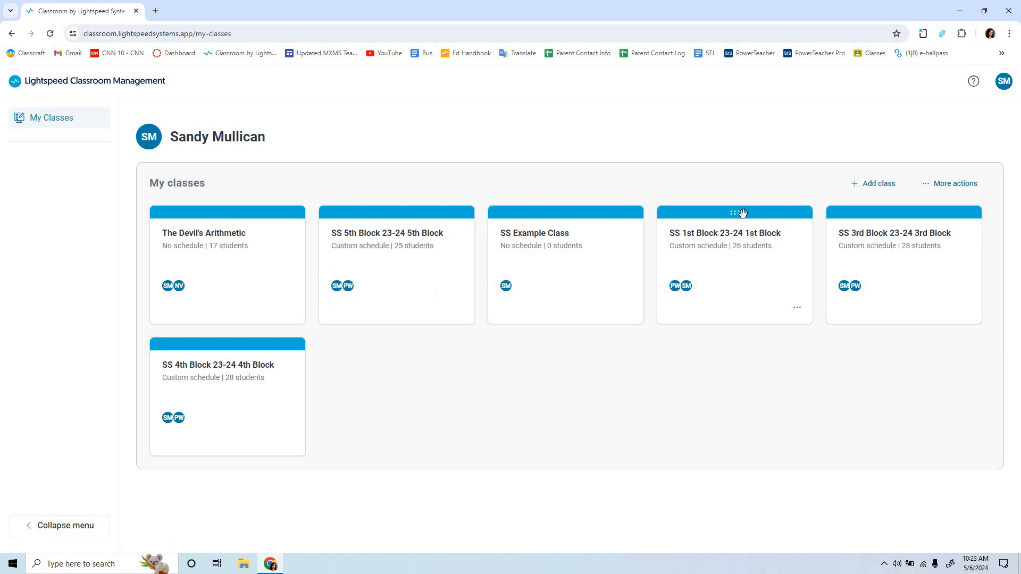
pyautogui.moveTo(739, 214); pyautogui.dragTo(404, 228)
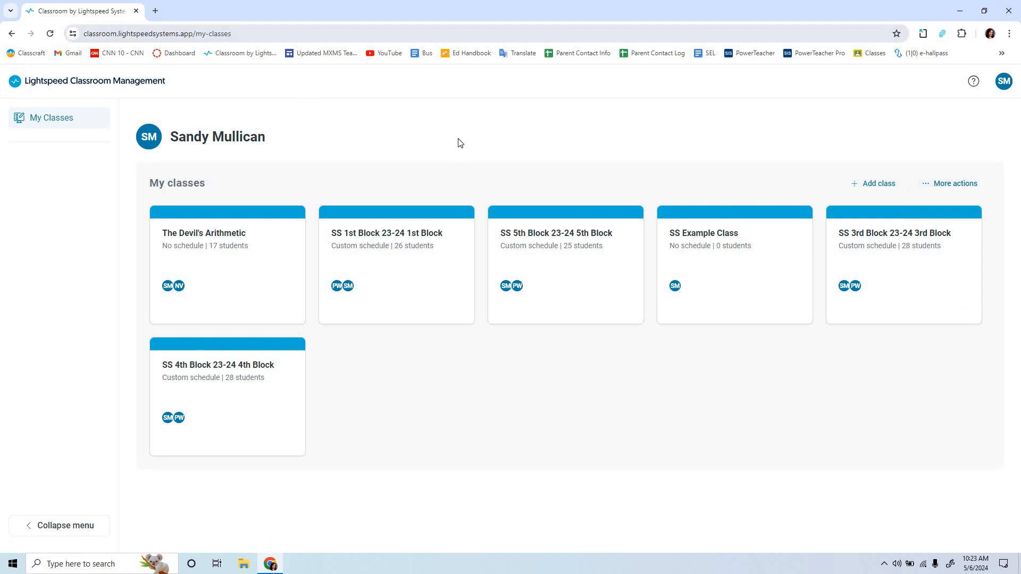
# Step: Open the SS Example Class and look over its existing groups
pyautogui.moveTo(684, 235); pyautogui.dragTo(686, 234)
pyautogui.click(686, 234)
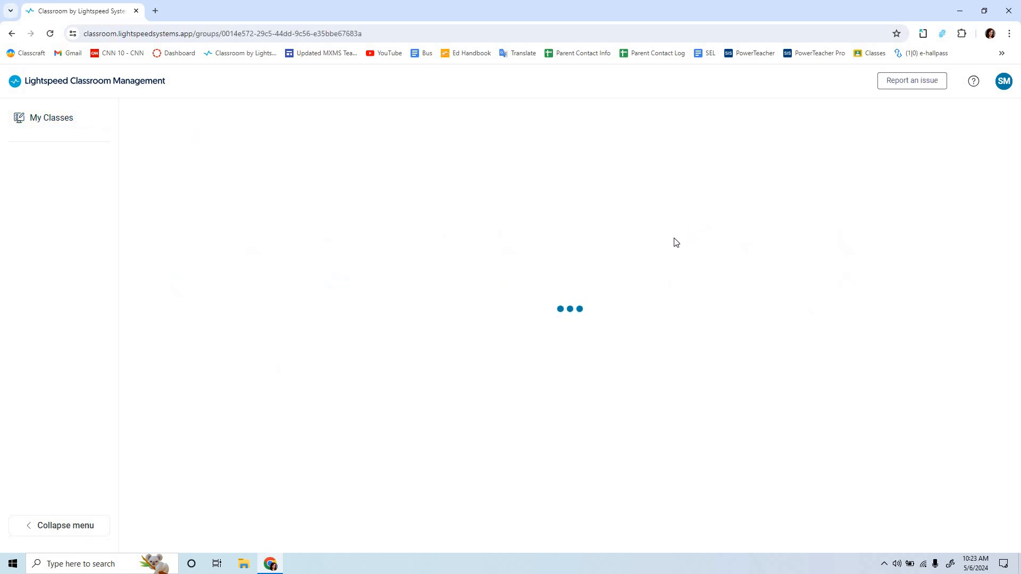
pyautogui.scroll(-1, 208, 339)
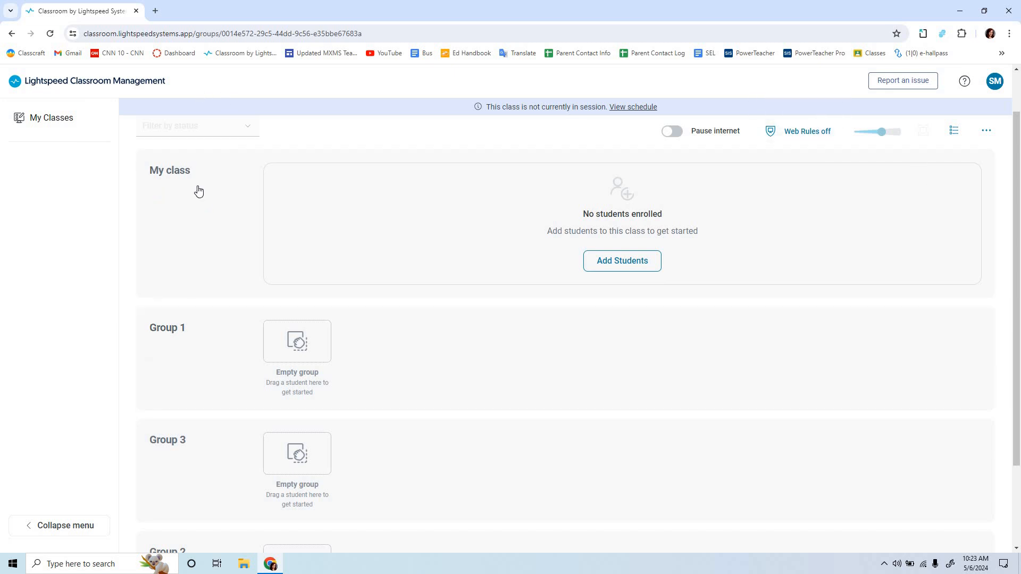
pyautogui.scroll(-2, 273, 413)
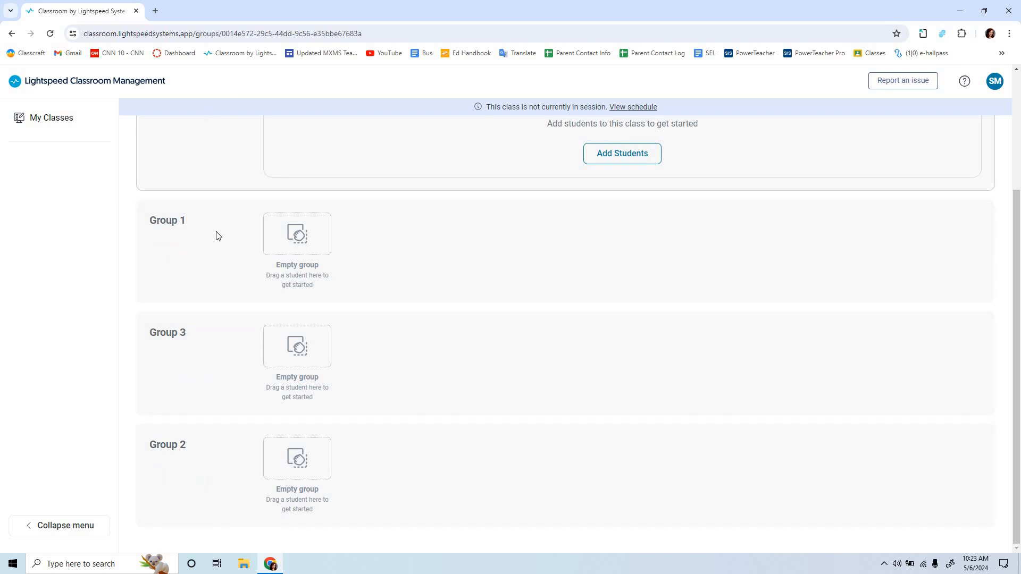
pyautogui.scroll(2, 175, 195)
# Step: Create a new group named "Group 4" in the class
pyautogui.click(175, 195)
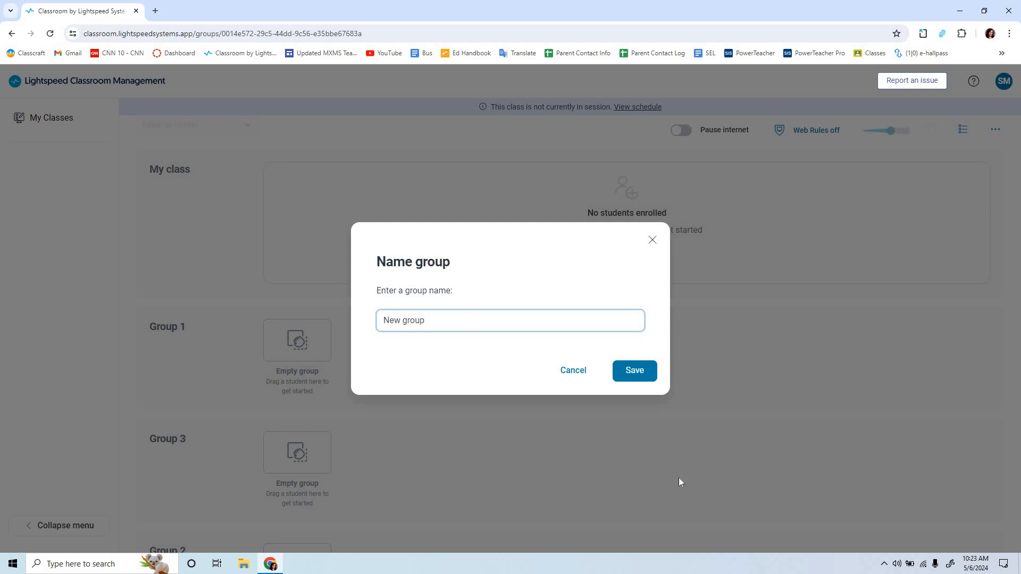
pyautogui.press('BackSpace')
pyautogui.press('BackSpace')
pyautogui.press('BackSpace')
pyautogui.press('BackSpace')
pyautogui.press('BackSpace')
pyautogui.press('BackSpace')
pyautogui.press('BackSpace')
pyautogui.press('BackSpace')
pyautogui.press('BackSpace')
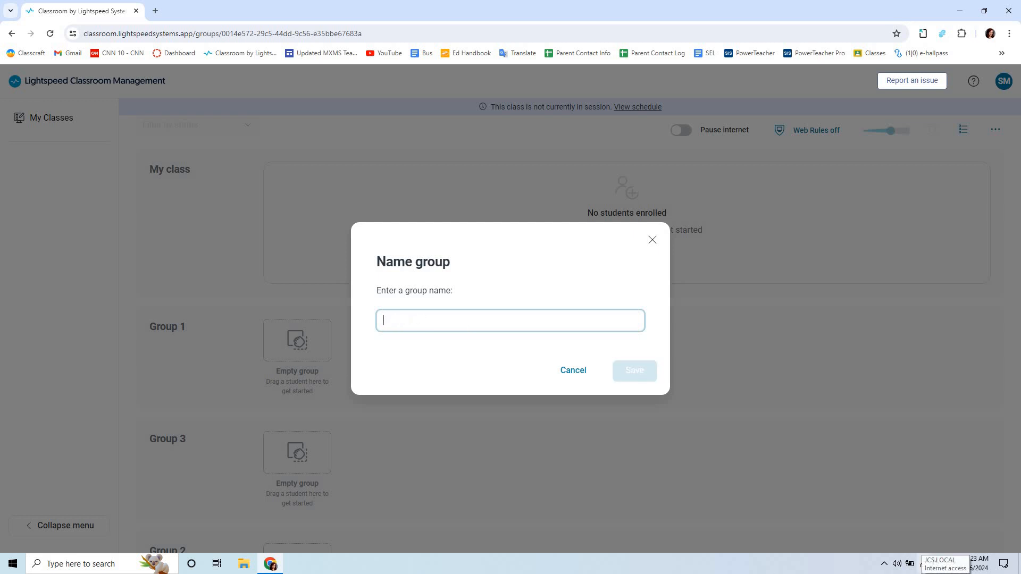
pyautogui.write('Group 4')
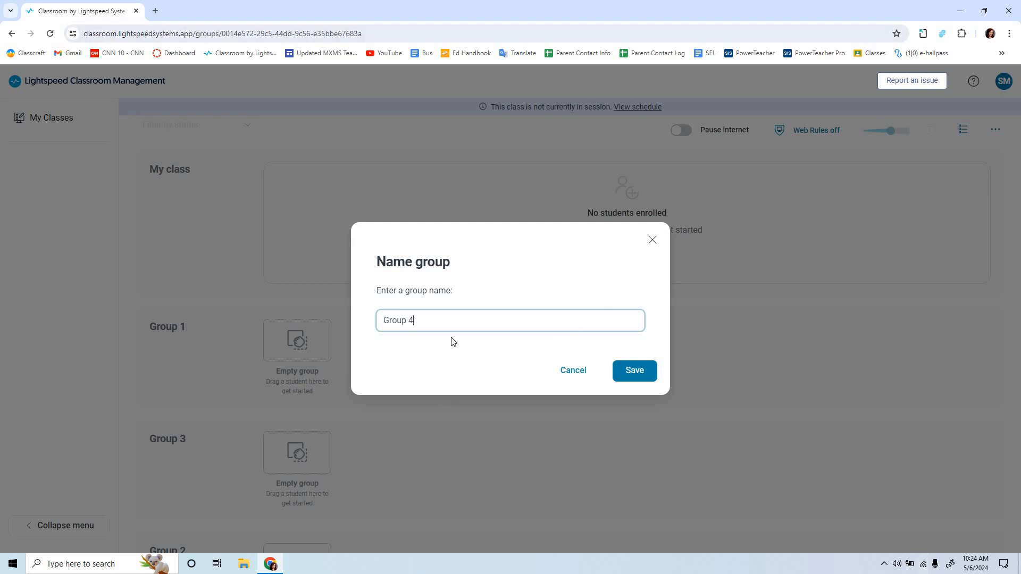
pyautogui.click(635, 371)
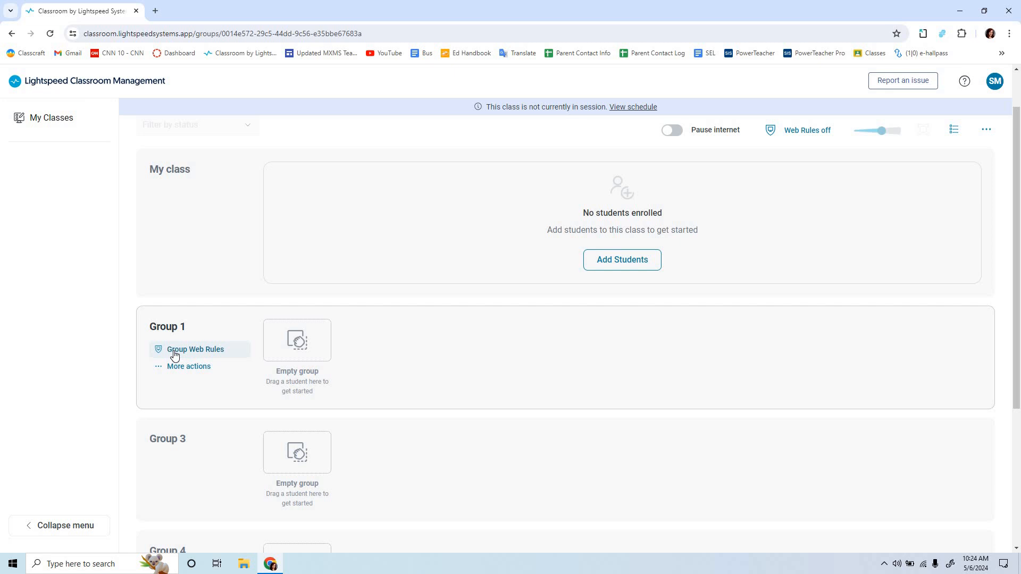
# Step: Change Group 1's background color to the pale lavender-blue swatch
pyautogui.click(184, 368)
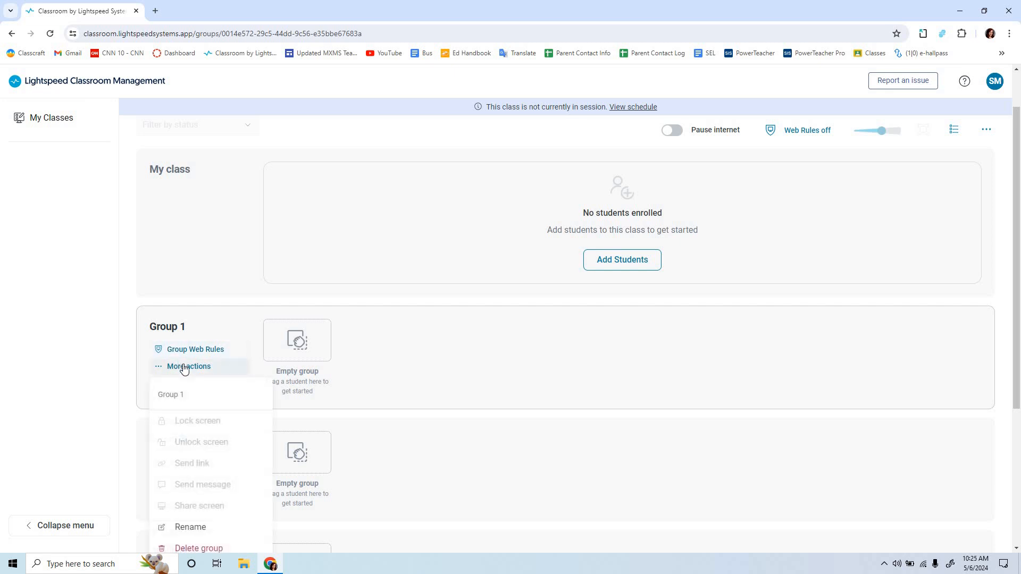
pyautogui.scroll(-2, 191, 393)
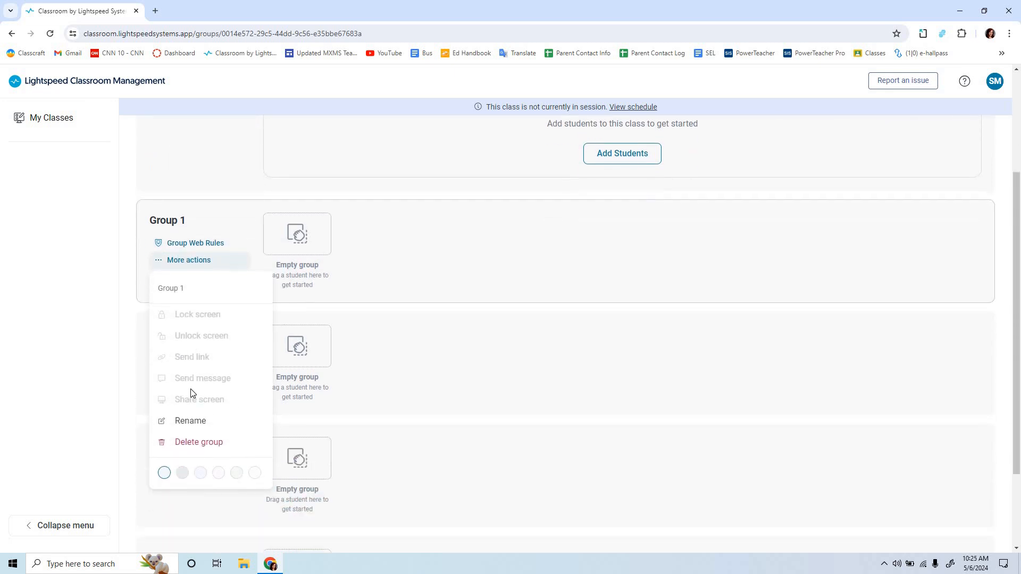
pyautogui.click(200, 475)
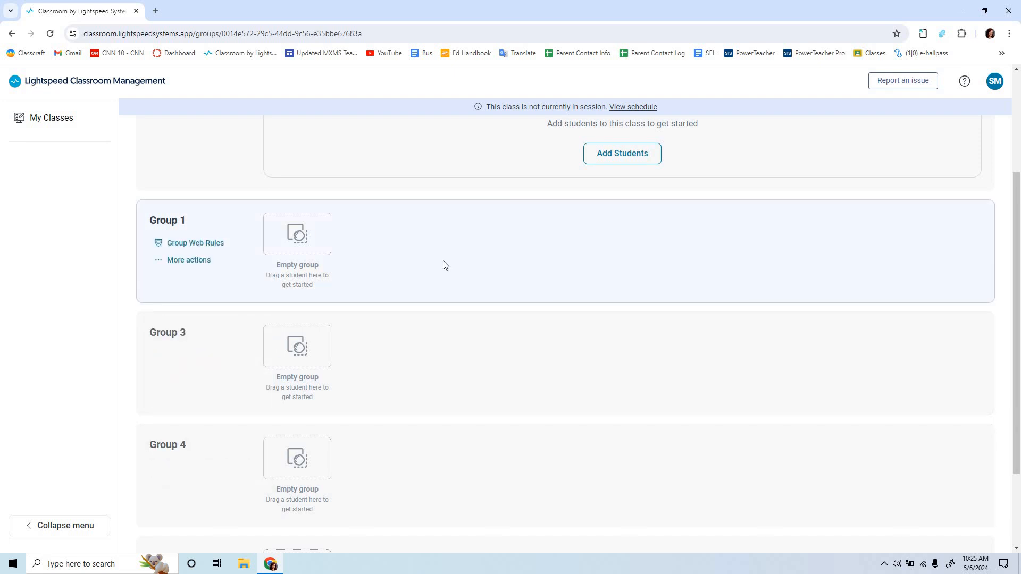
# Step: Change the SS Example Class color to pink in the class settings and save
pyautogui.moveTo(193, 362)
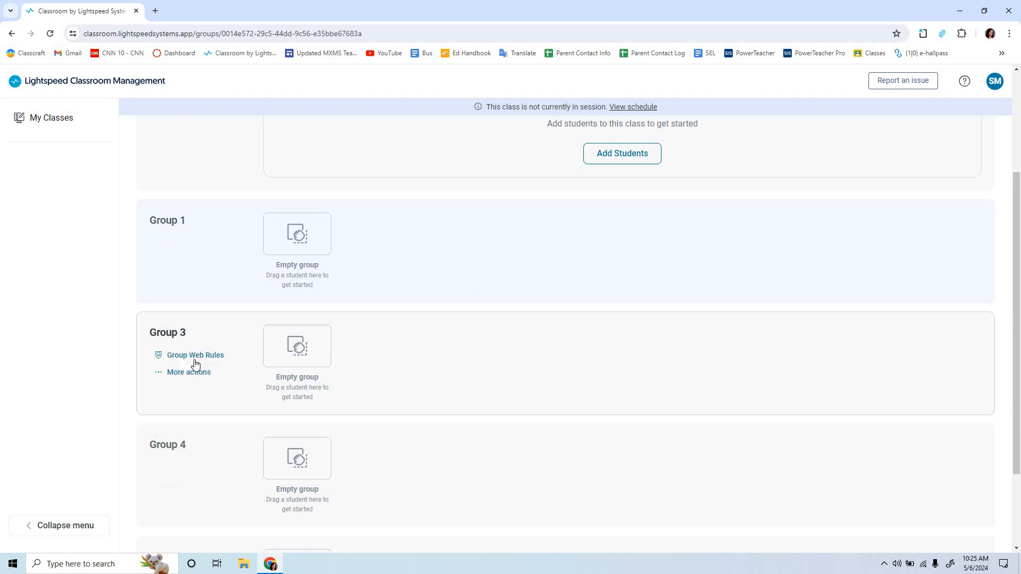
pyautogui.scroll(3, 298, 221)
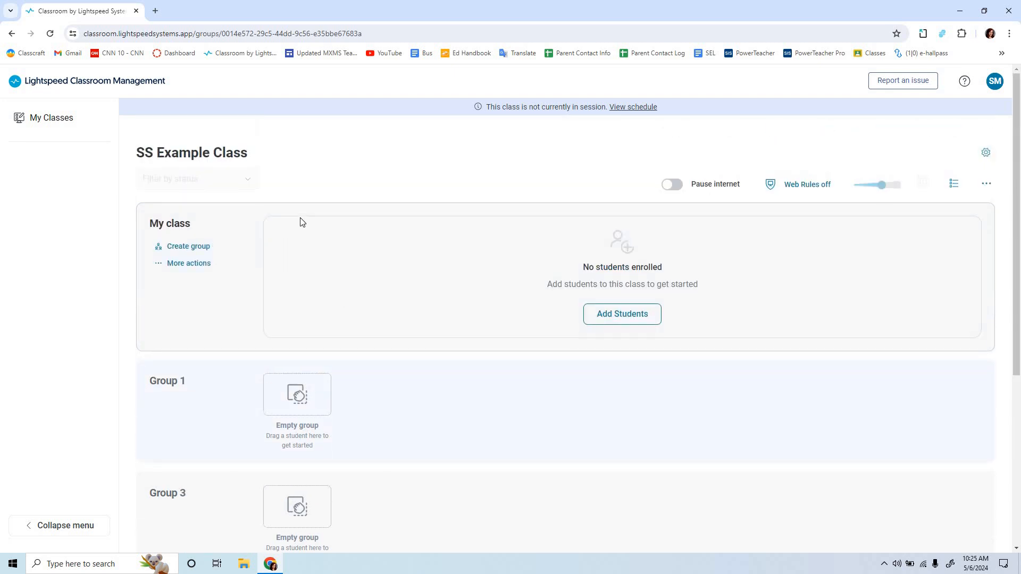
pyautogui.click(985, 153)
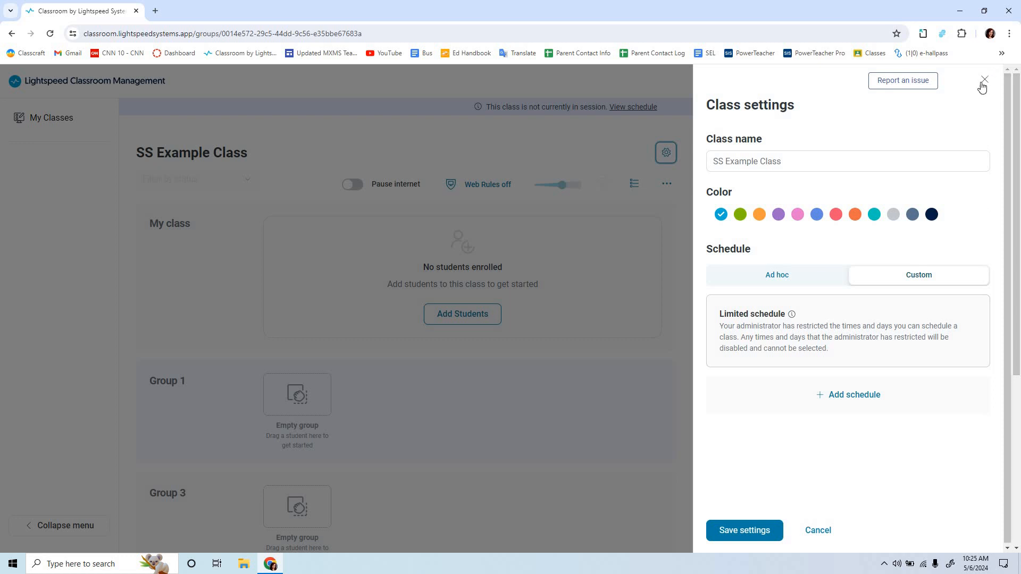
pyautogui.click(798, 215)
pyautogui.click(767, 530)
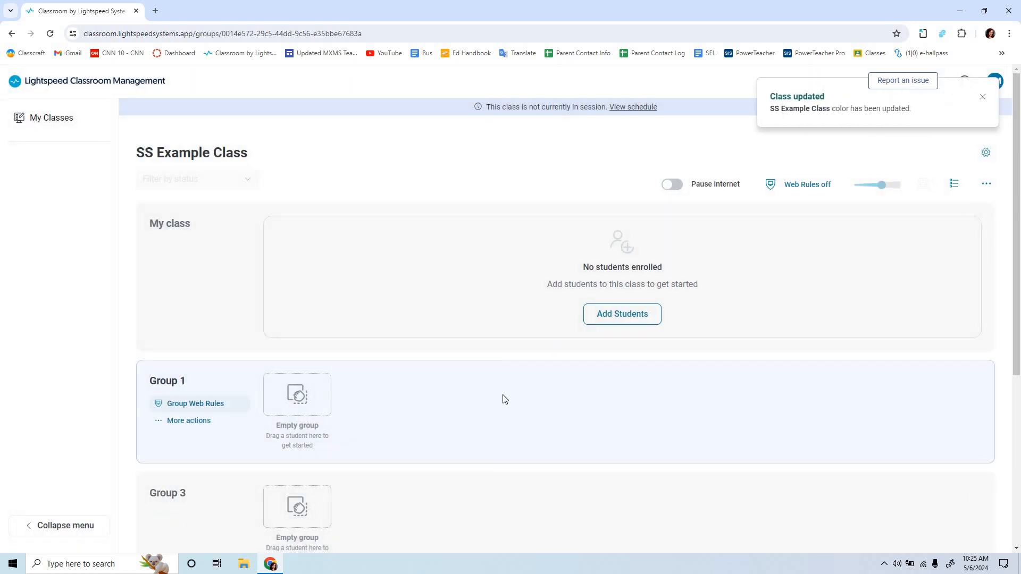
# Step: Open the Group Web Rules for Group 1 and select Allow mode
pyautogui.scroll(-2, 504, 399)
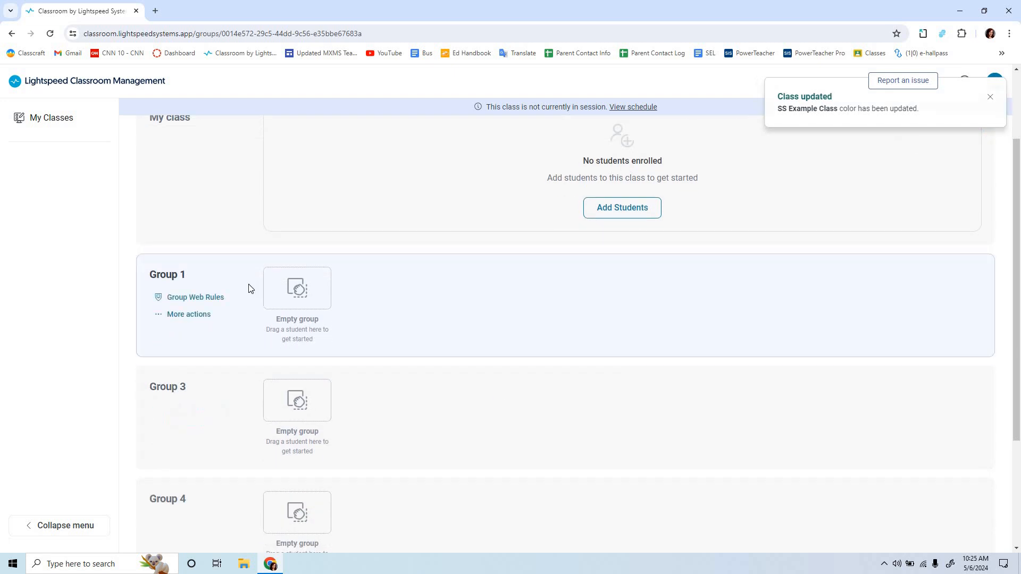
pyautogui.moveTo(200, 299)
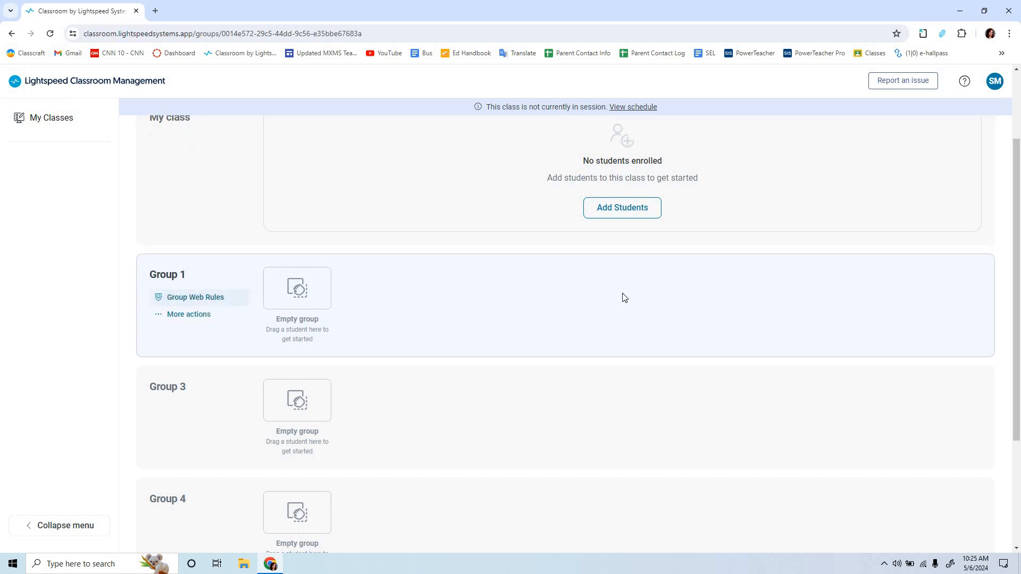
pyautogui.scroll(2, 630, 295)
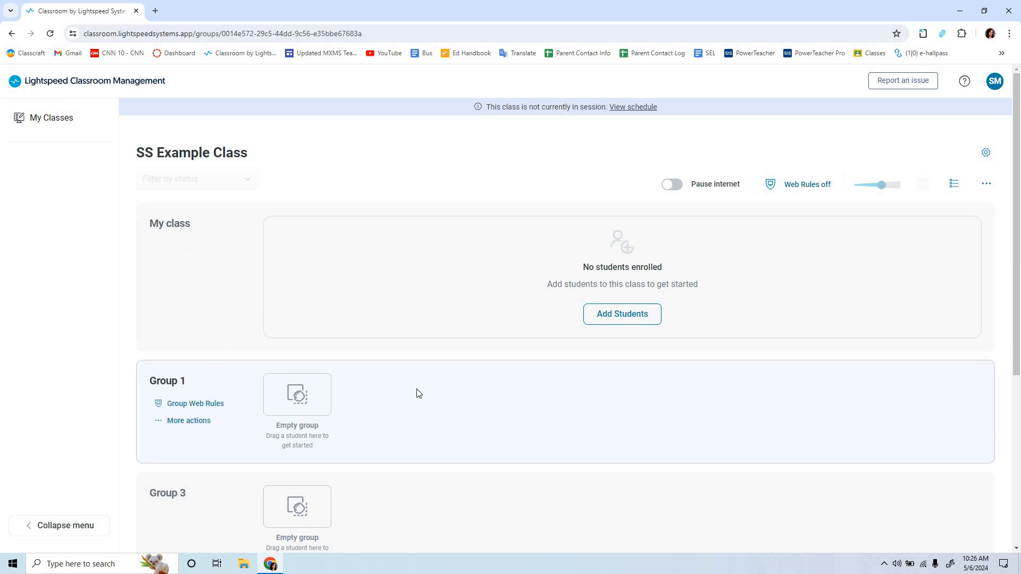
pyautogui.scroll(-2, 417, 393)
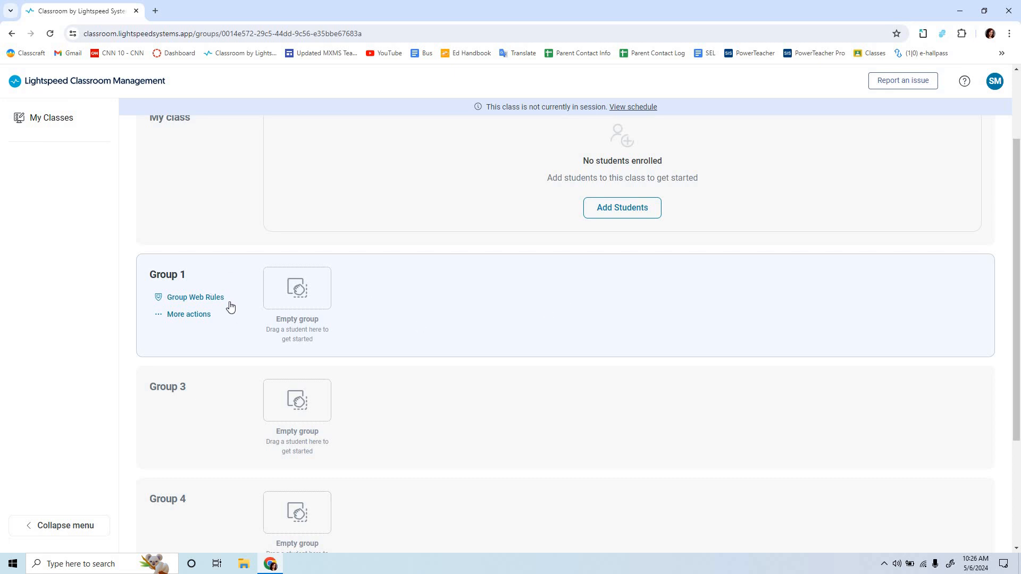
pyautogui.click(180, 297)
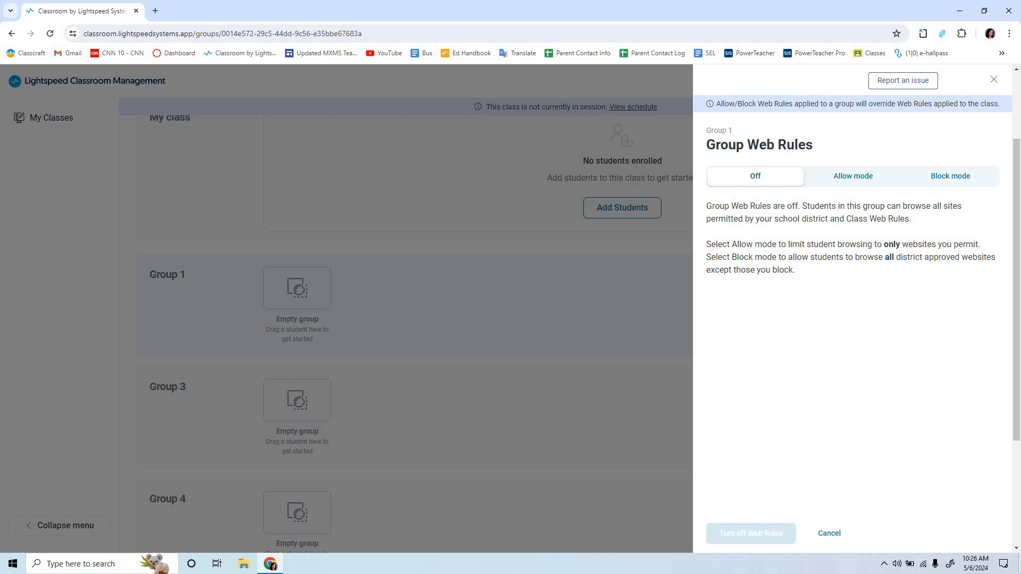
pyautogui.click(846, 180)
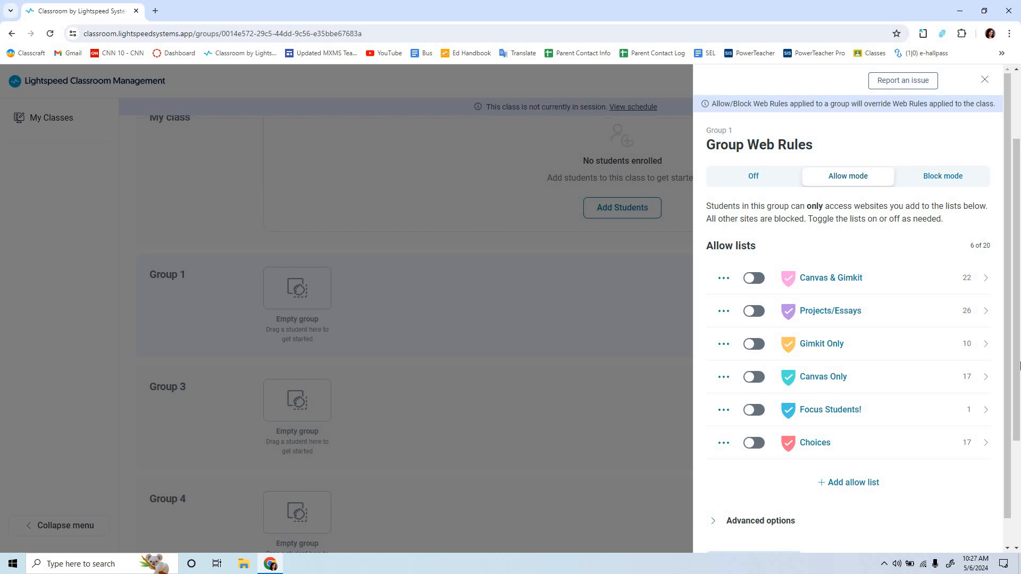
# Step: Review the website entries in the Canvas Only allow list, and save the list and Group 1's Allow mode rules
pyautogui.click(978, 378)
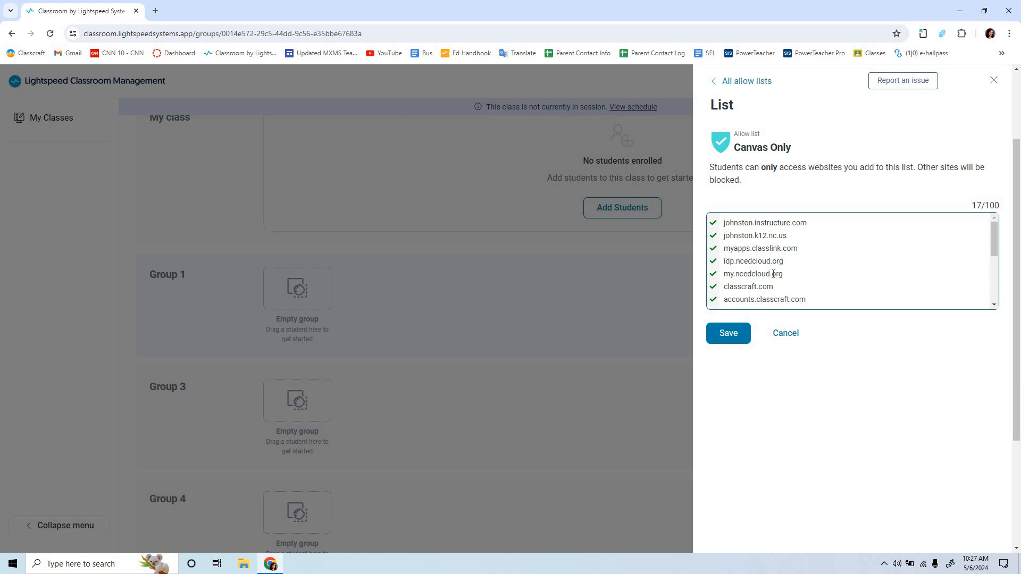
pyautogui.click(725, 222)
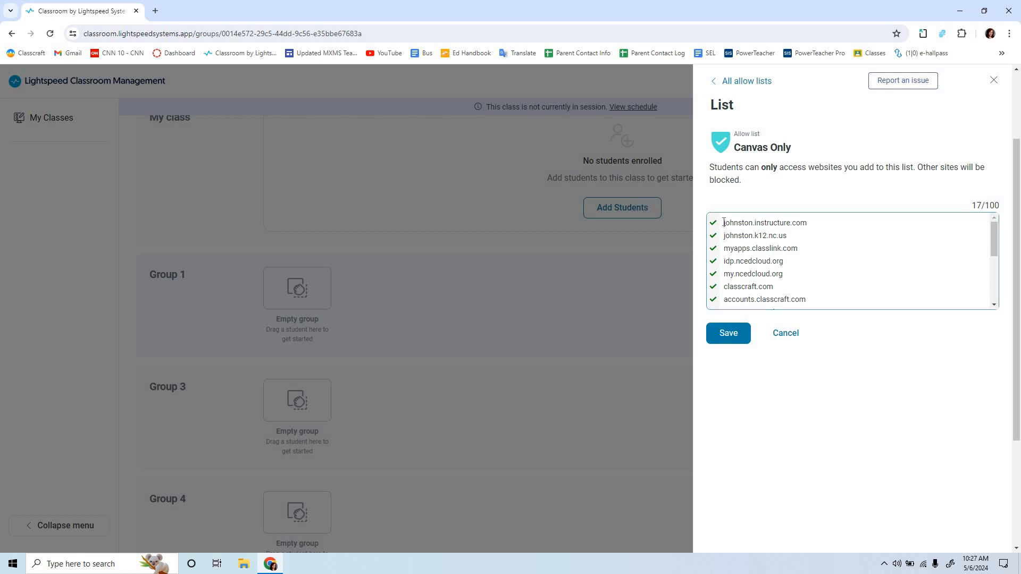
pyautogui.moveTo(736, 230); pyautogui.dragTo(795, 261)
pyautogui.click(798, 274)
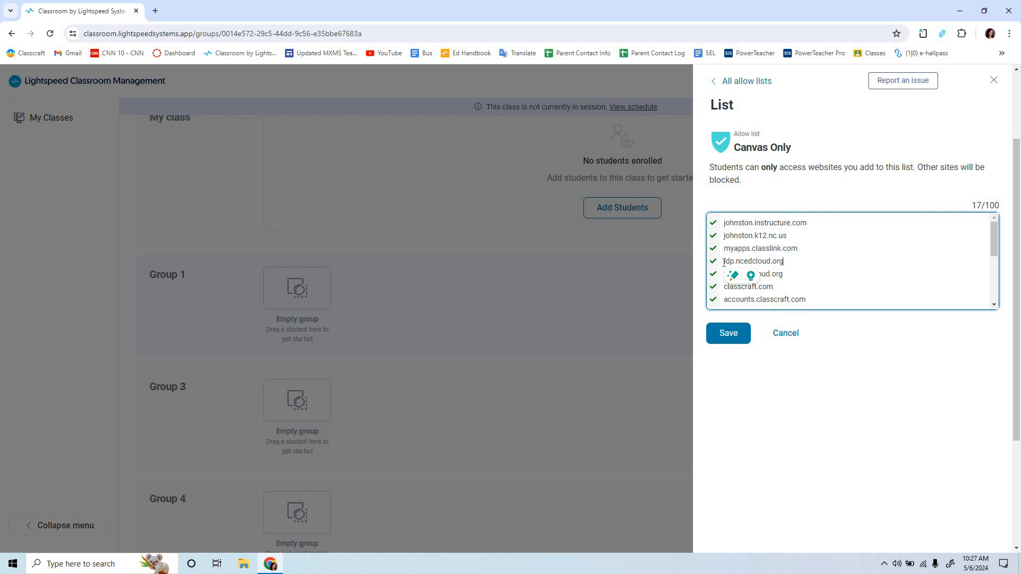
pyautogui.moveTo(724, 260); pyautogui.dragTo(785, 261)
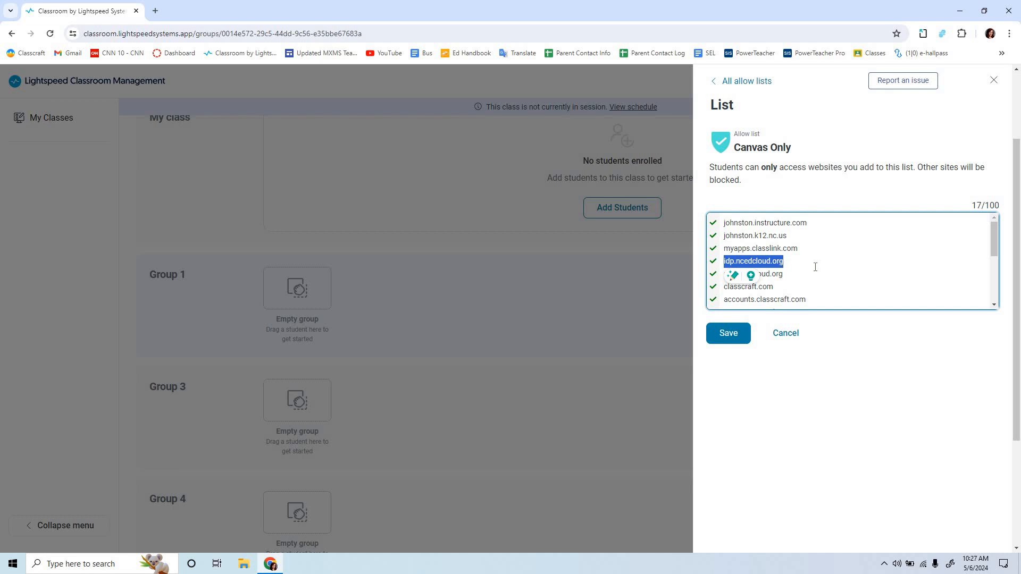
pyautogui.scroll(-1, 815, 267)
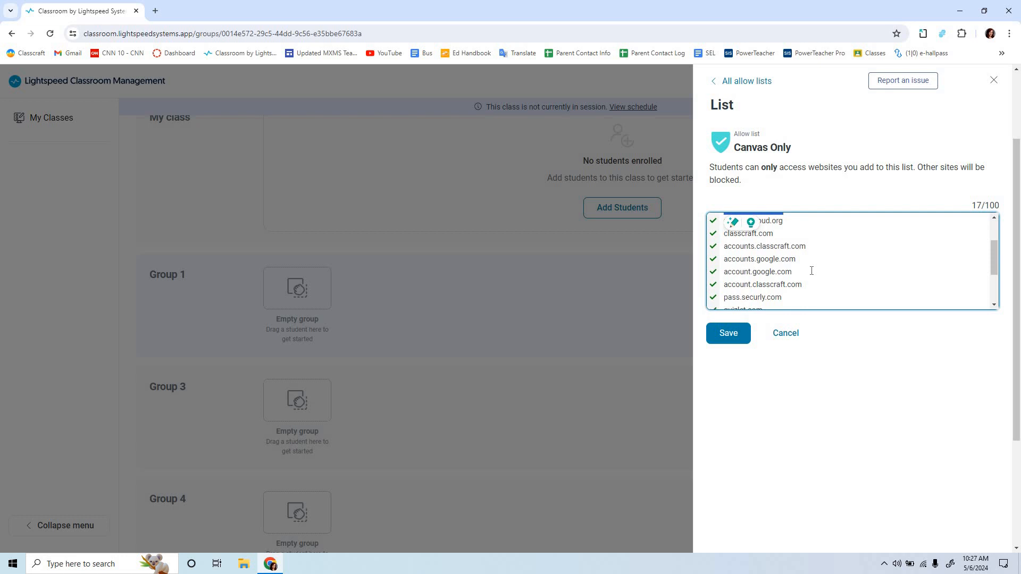
pyautogui.scroll(-1, 811, 271)
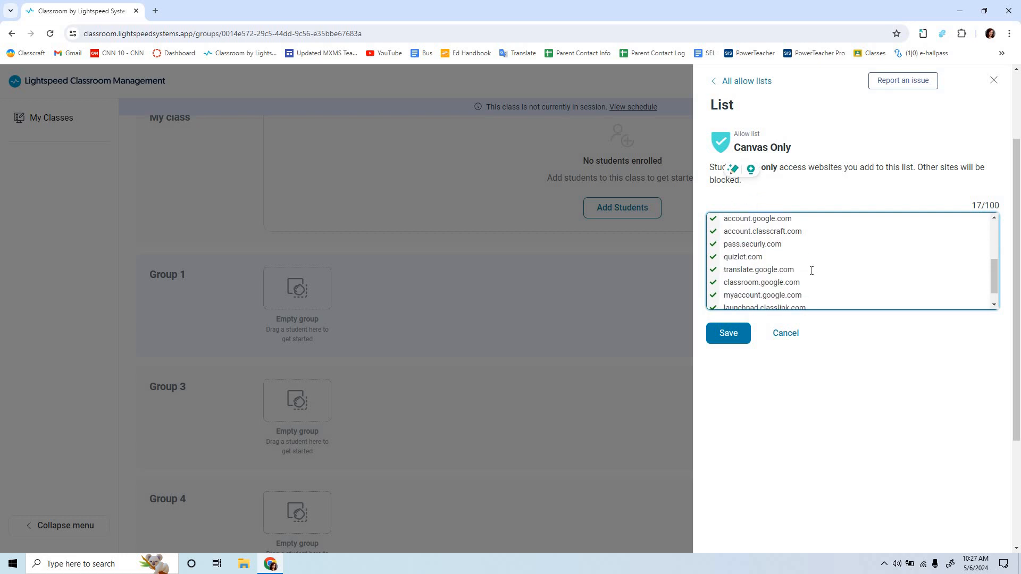
pyautogui.scroll(-1, 811, 271)
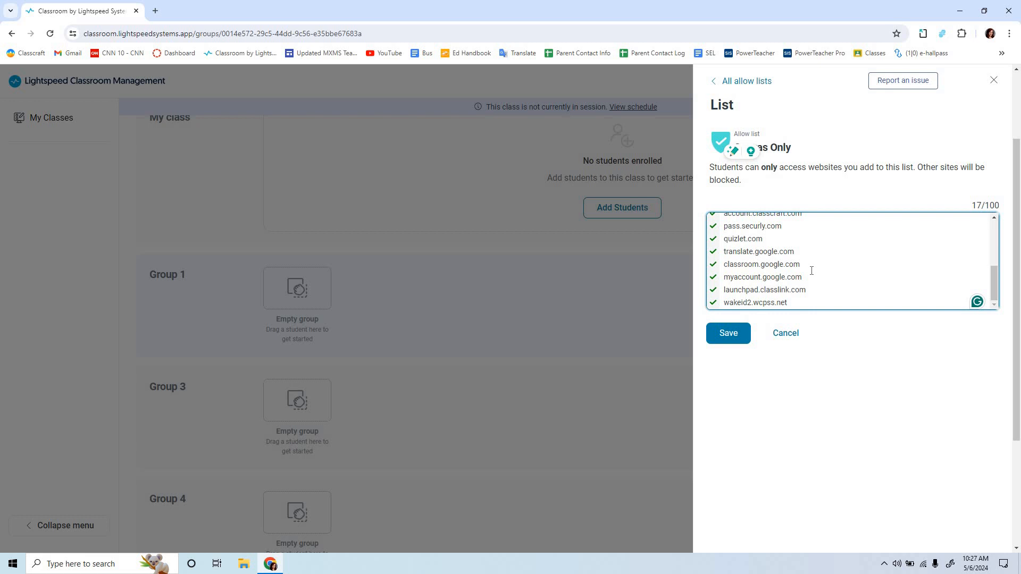
pyautogui.scroll(2, 811, 271)
pyautogui.doubleClick(786, 266)
pyautogui.scroll(1, 787, 270)
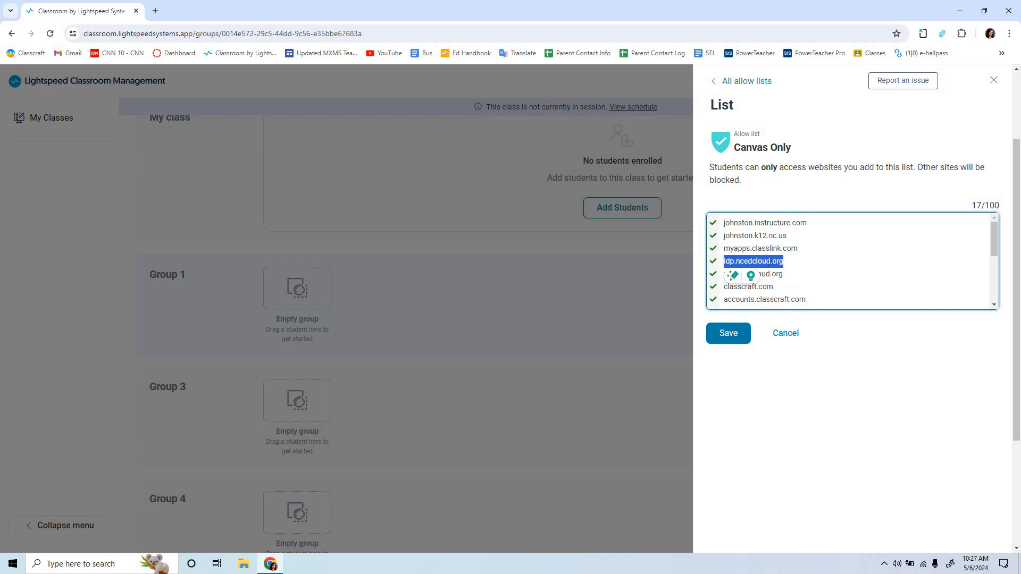
pyautogui.scroll(-1, 774, 250)
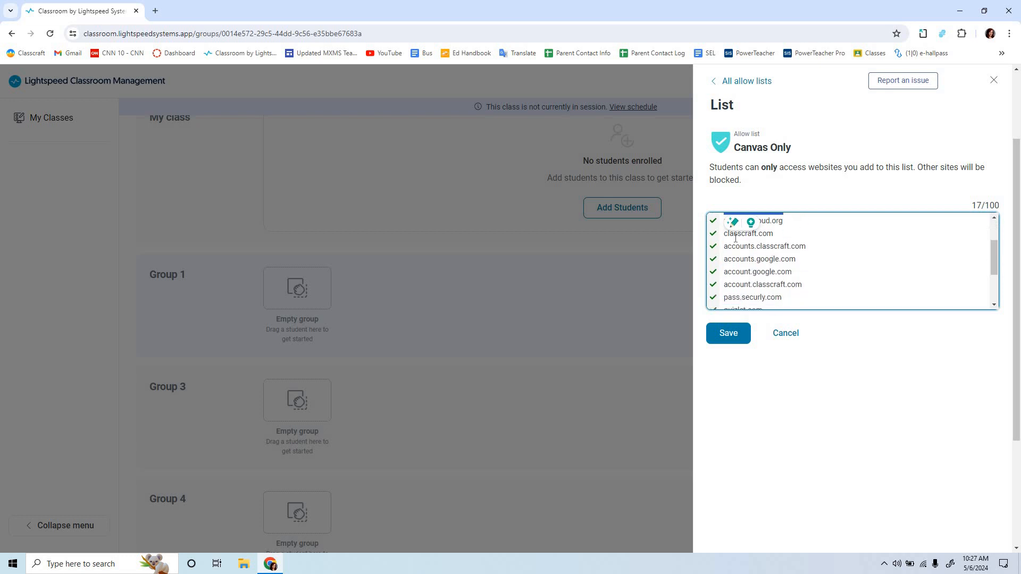
pyautogui.moveTo(724, 259); pyautogui.dragTo(796, 268)
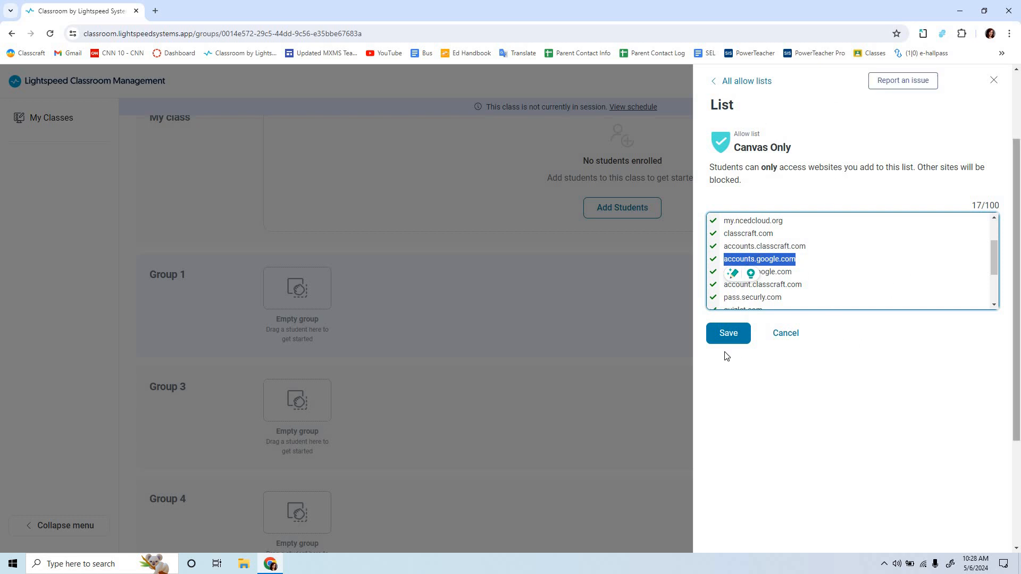
pyautogui.click(731, 337)
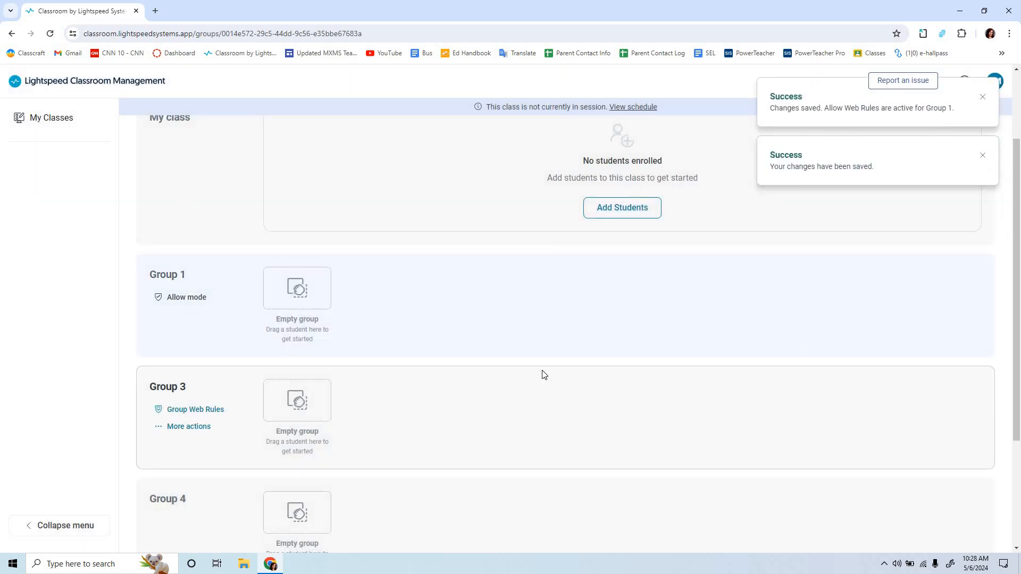
# Step: Open the Group Web Rules for Group 3 and select Block mode
pyautogui.click(186, 409)
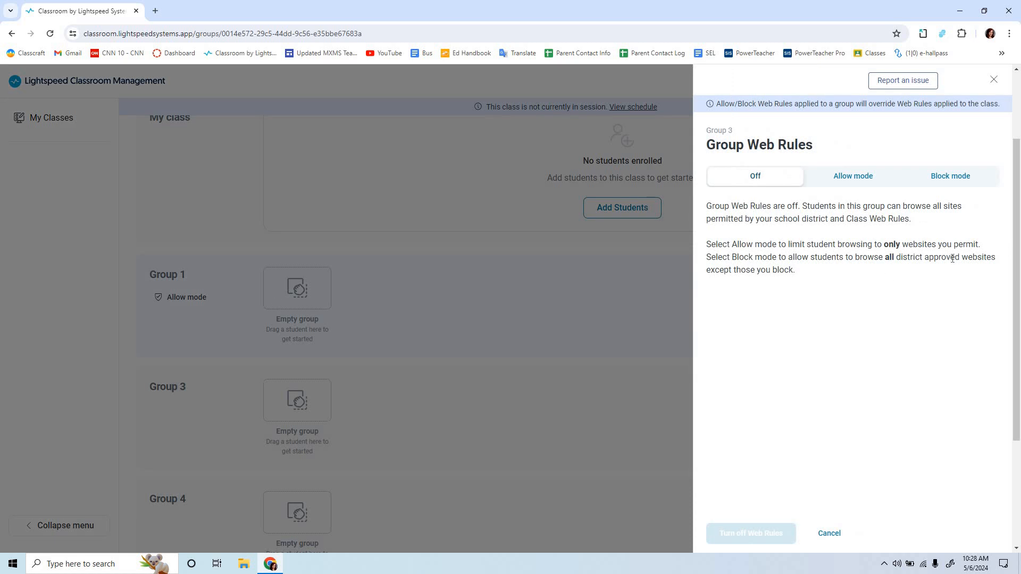
pyautogui.click(846, 180)
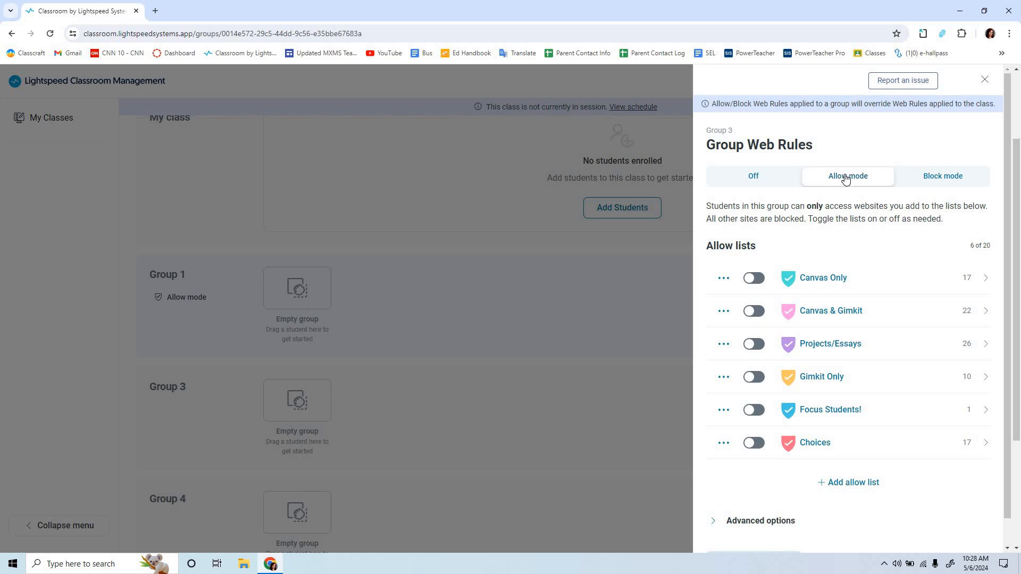
pyautogui.click(941, 182)
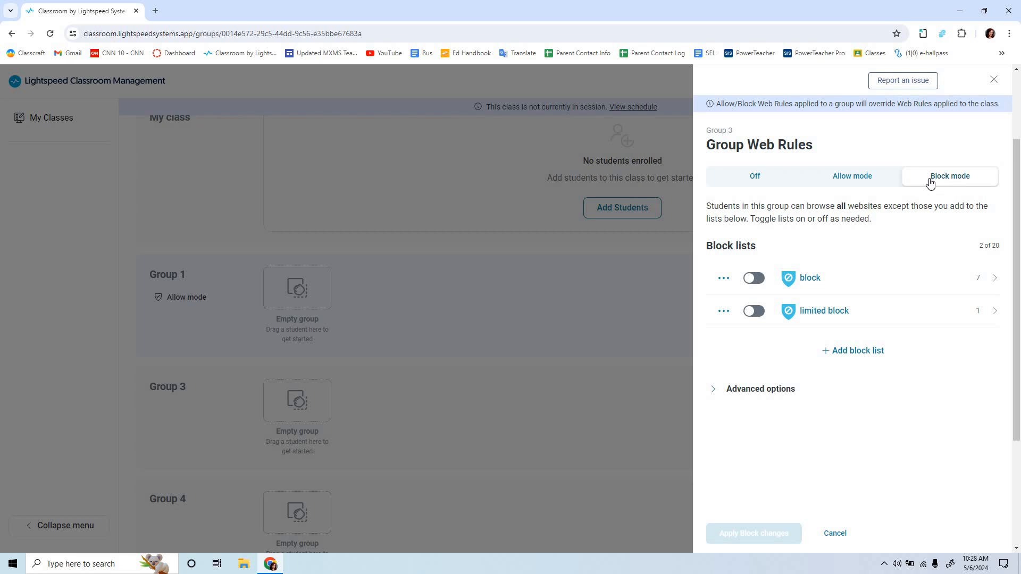
# Step: Review and save the website entries in the "block" list, and enable that list and apply it to Group 3's Block mode rules
pyautogui.click(978, 282)
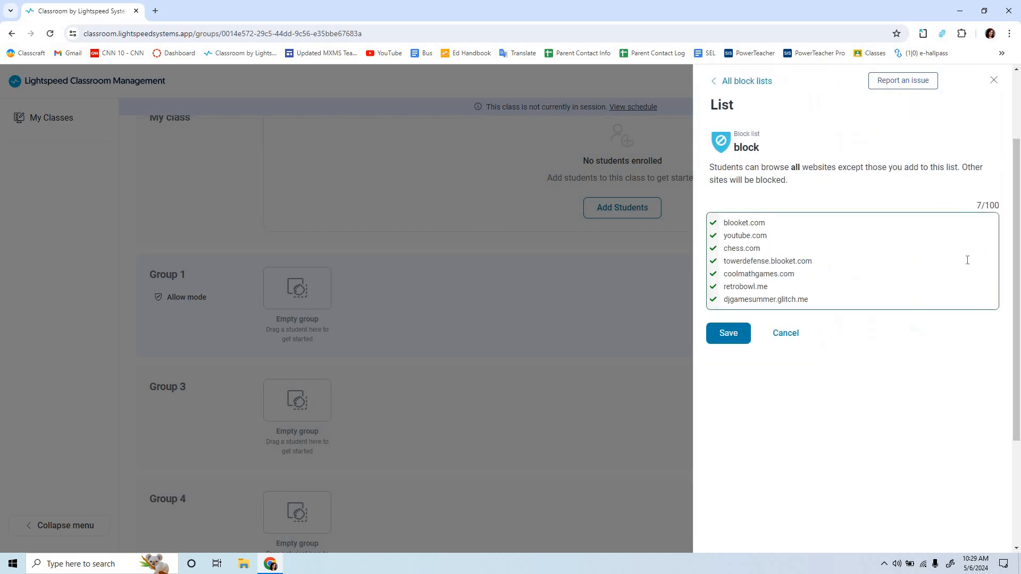
pyautogui.doubleClick(756, 239)
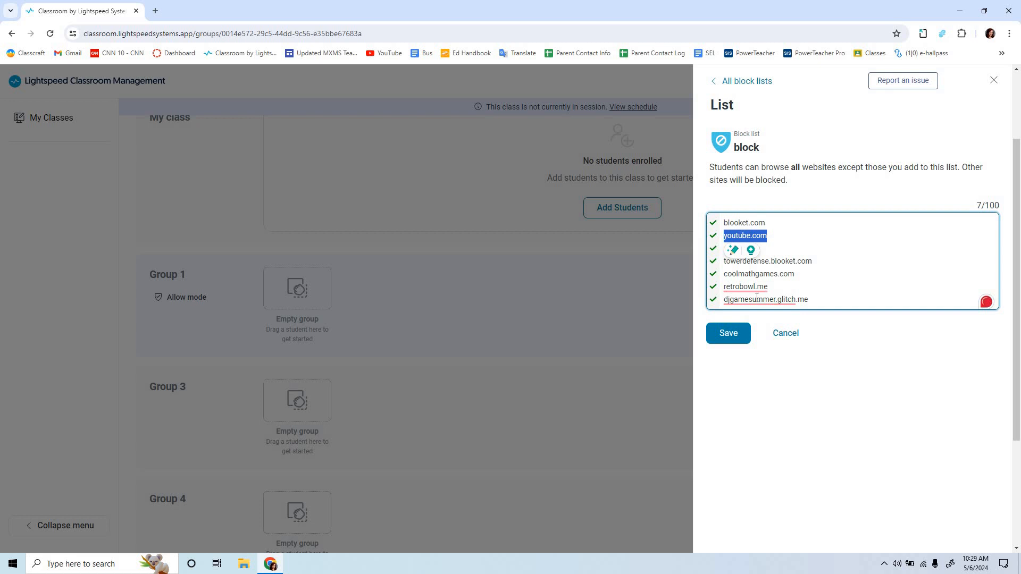
pyautogui.click(728, 333)
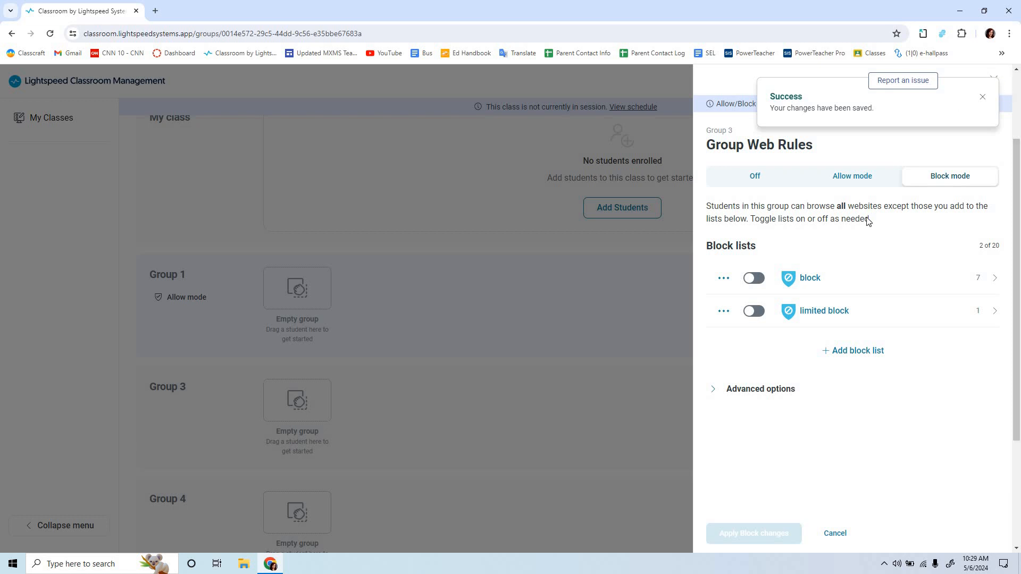
pyautogui.click(759, 281)
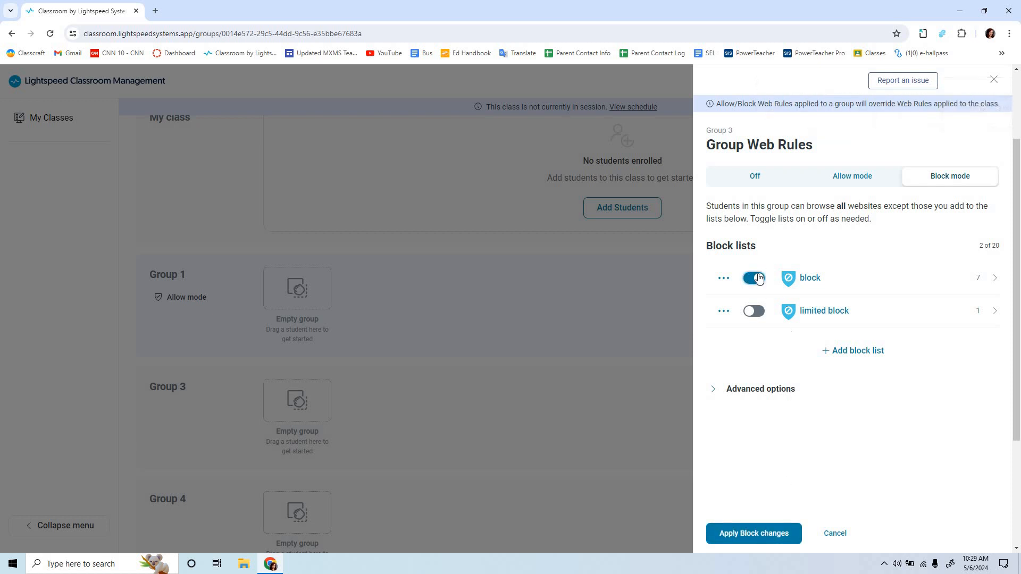
pyautogui.click(761, 541)
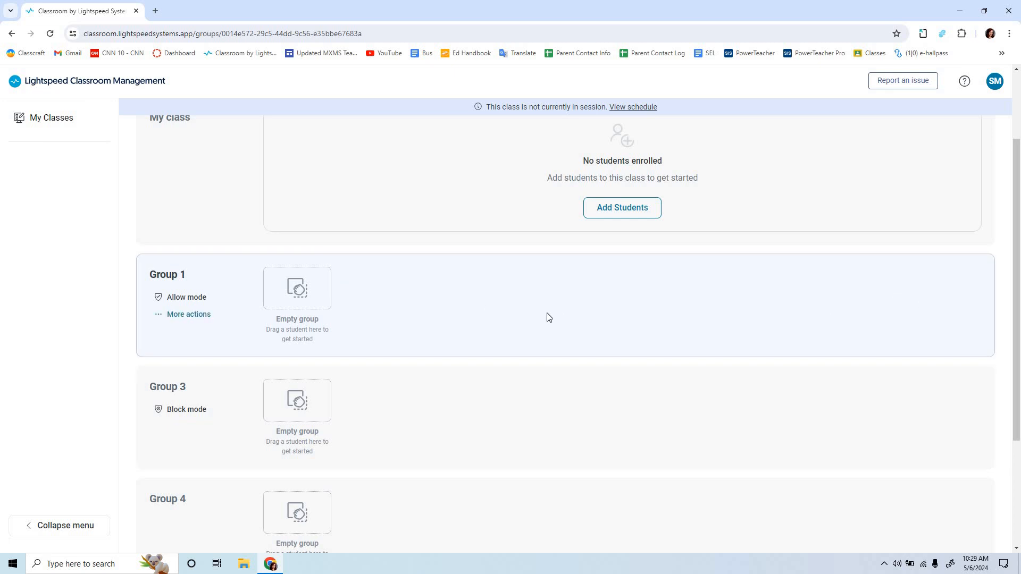
pyautogui.moveTo(289, 318); pyautogui.dragTo(388, 420)
pyautogui.click(364, 420)
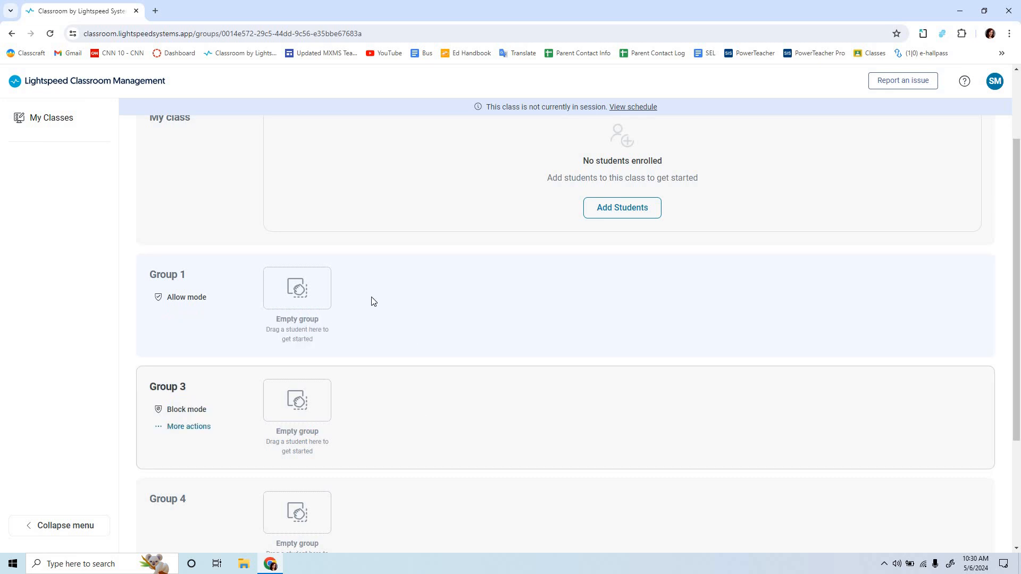
pyautogui.moveTo(371, 298)
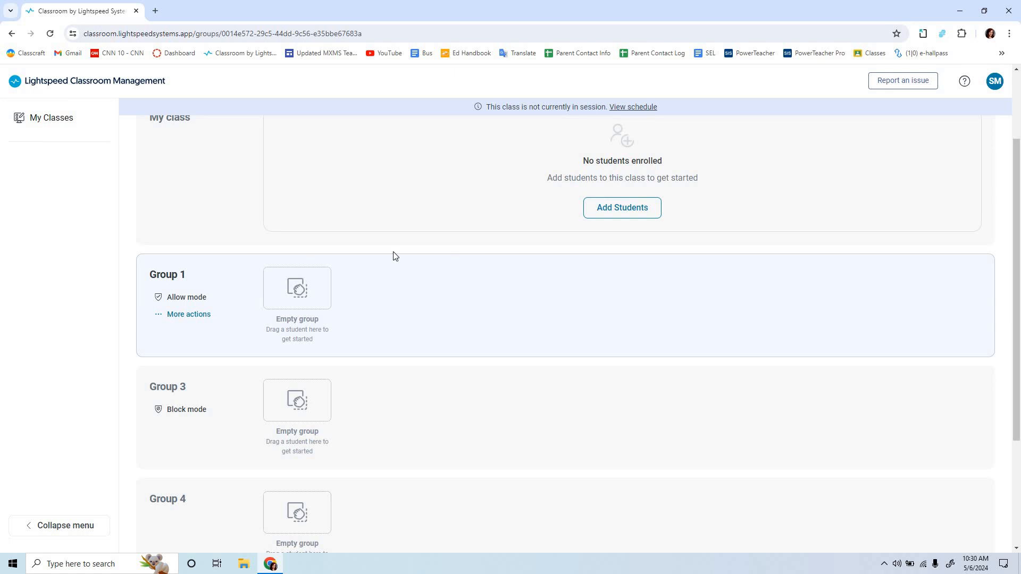
pyautogui.moveTo(337, 448)
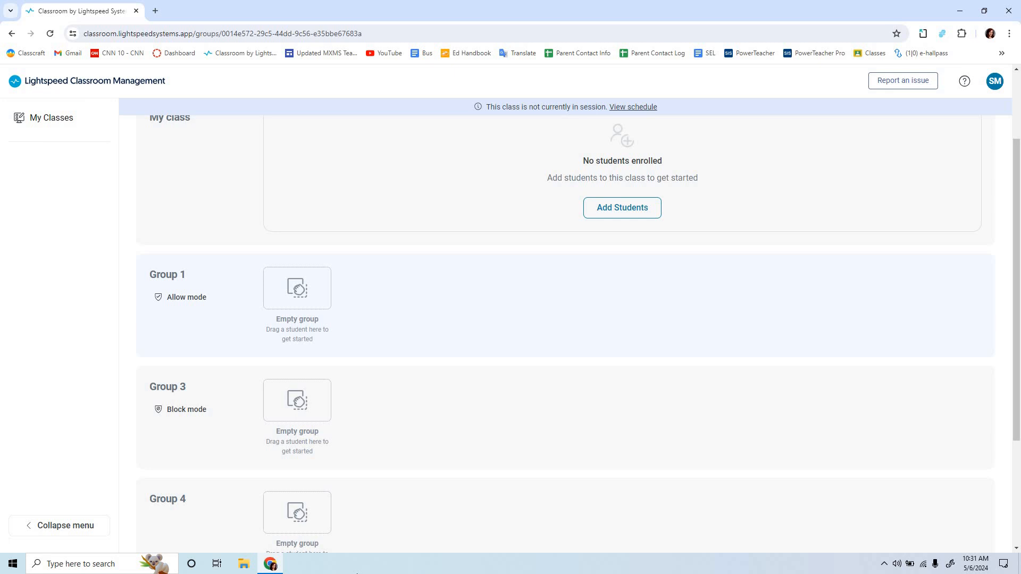
pyautogui.moveTo(333, 301)
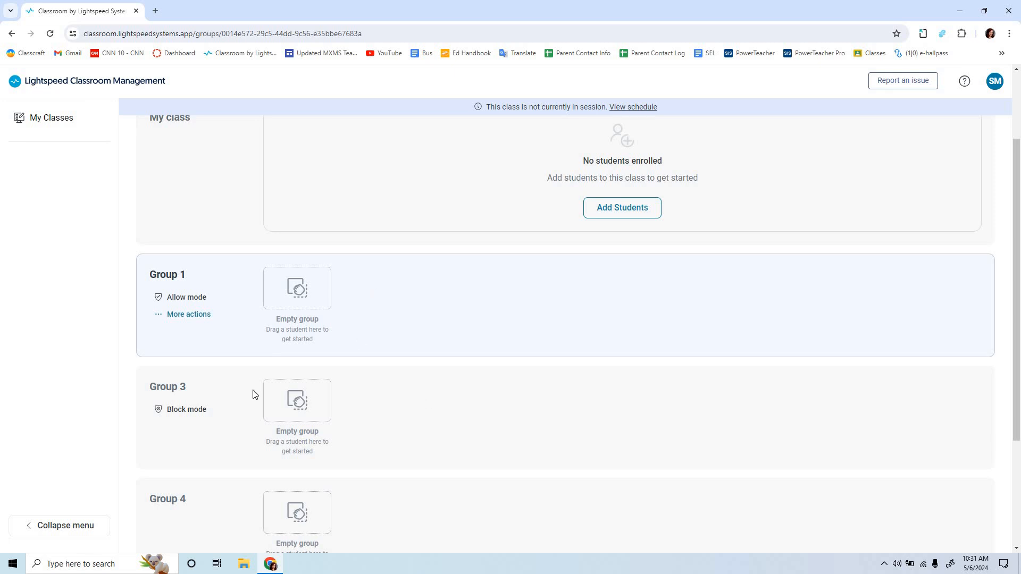
pyautogui.moveTo(254, 396)
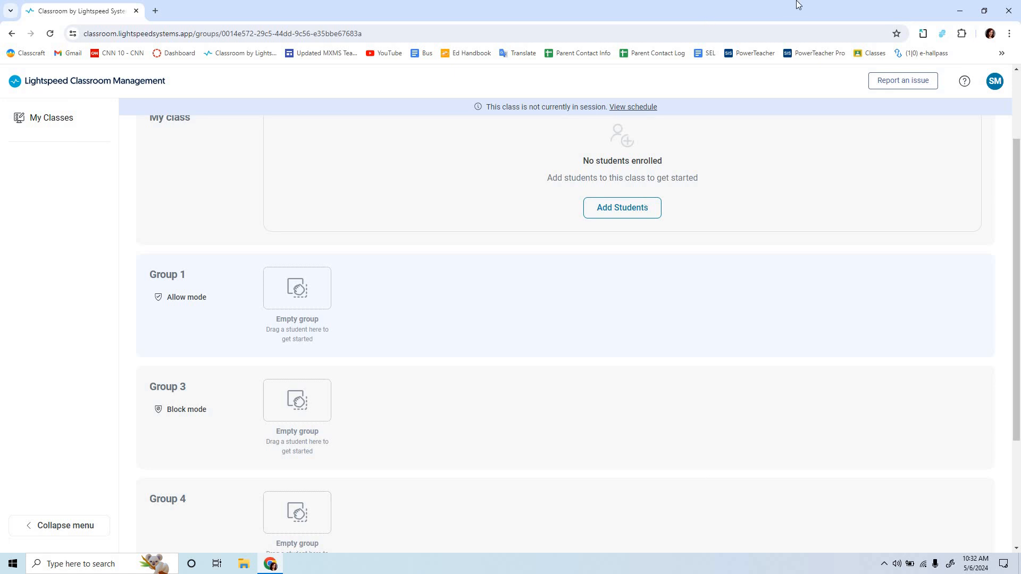
pyautogui.moveTo(654, 175)
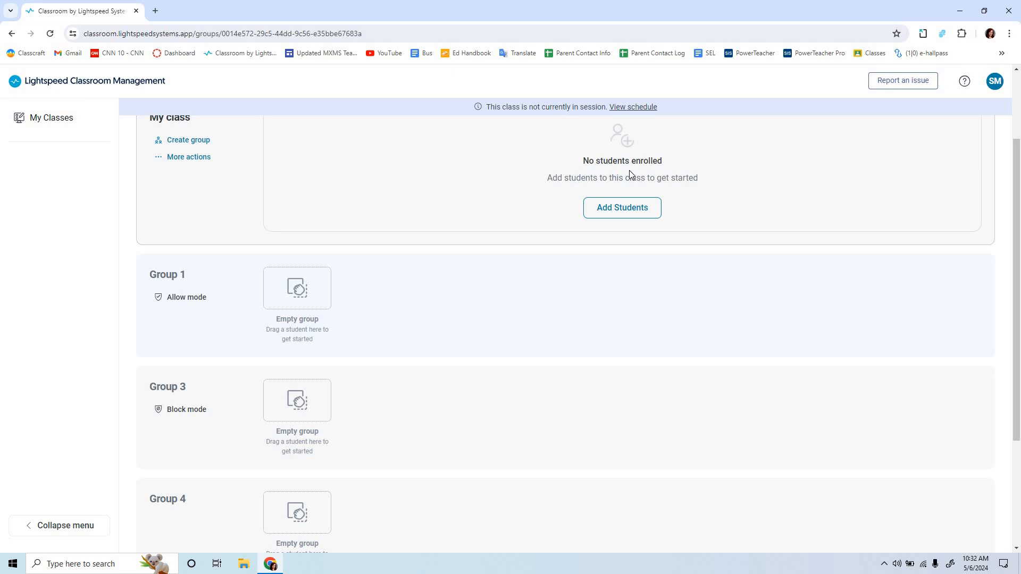
pyautogui.moveTo(524, 297)
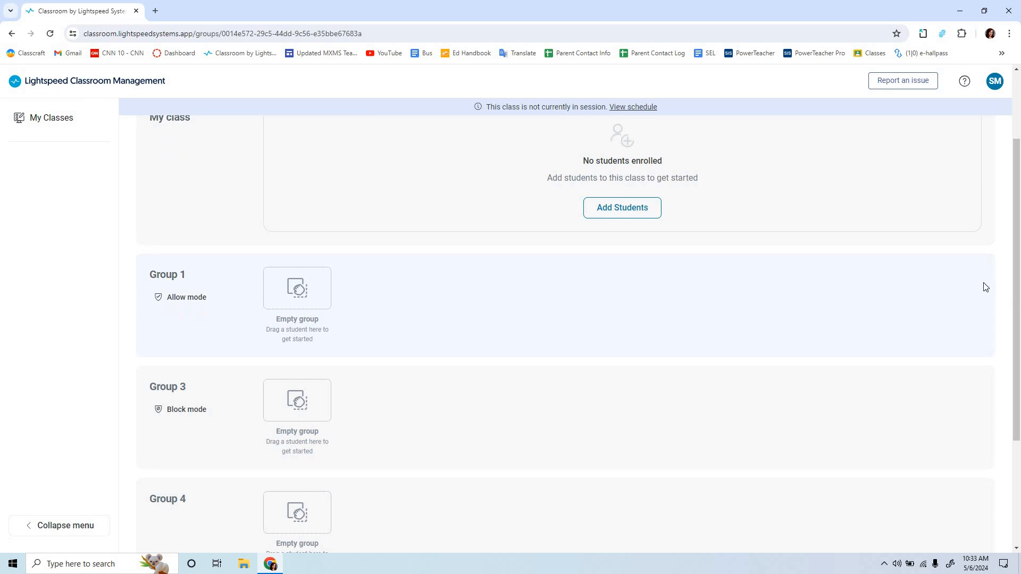
pyautogui.scroll(2, 985, 287)
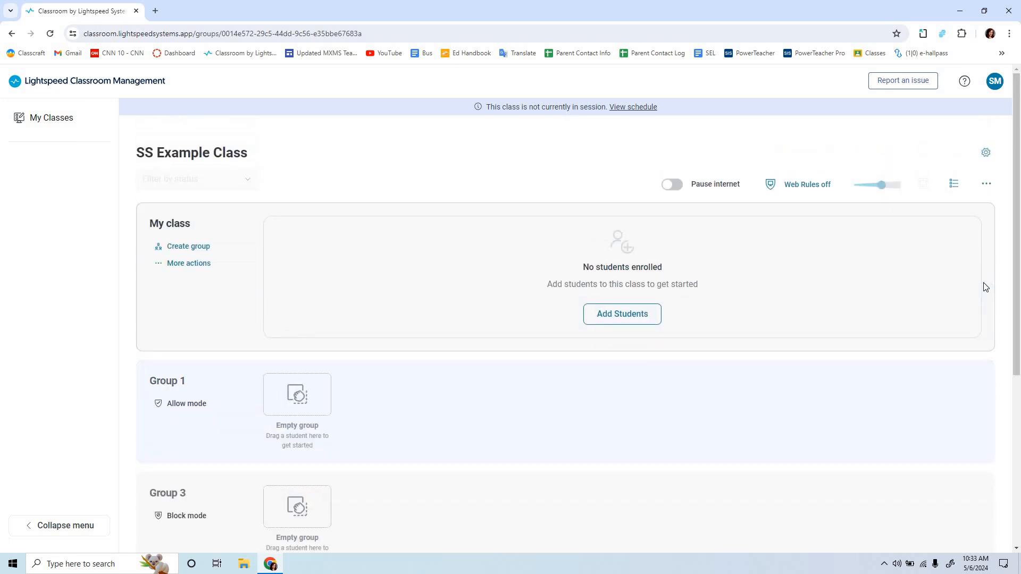